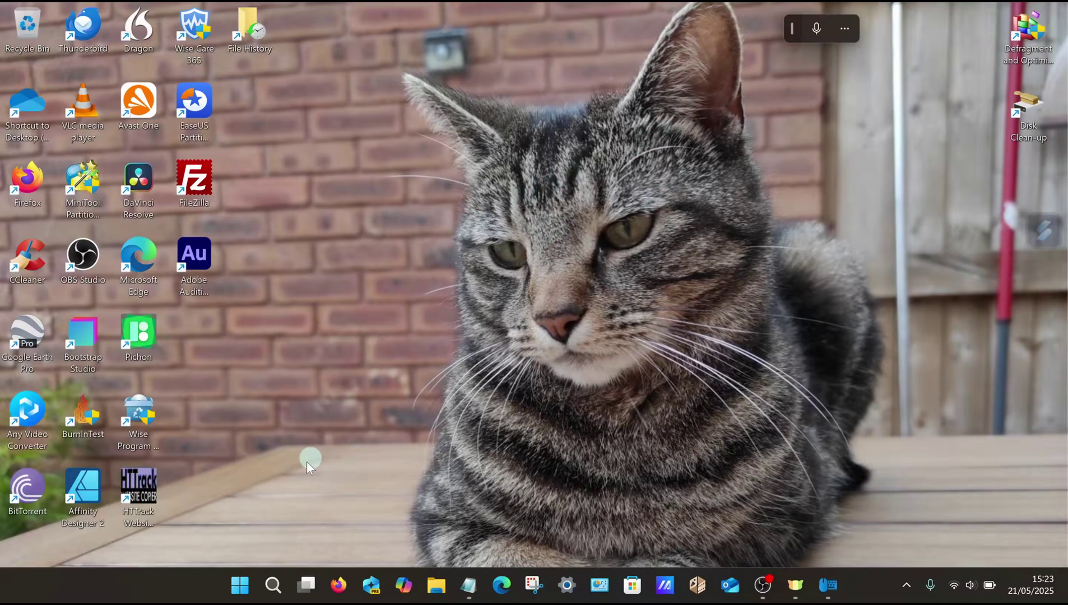
# Step: Open the Windows Start menu from the taskbar
pyautogui.click(242, 587)
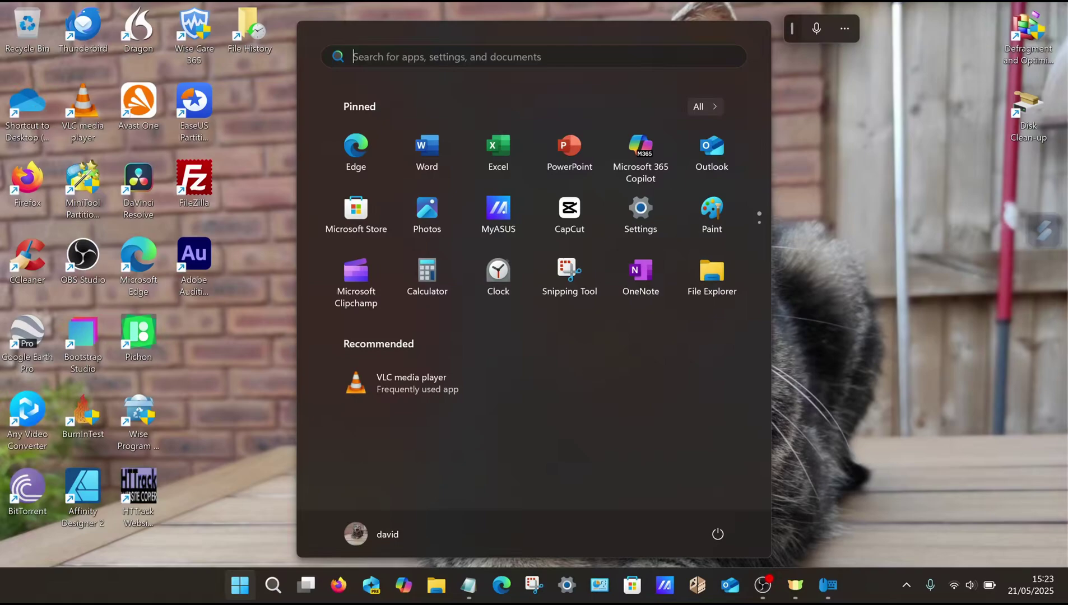
# Step: Launch Microsoft Store from the Start menu's pinned apps
pyautogui.click(706, 107)
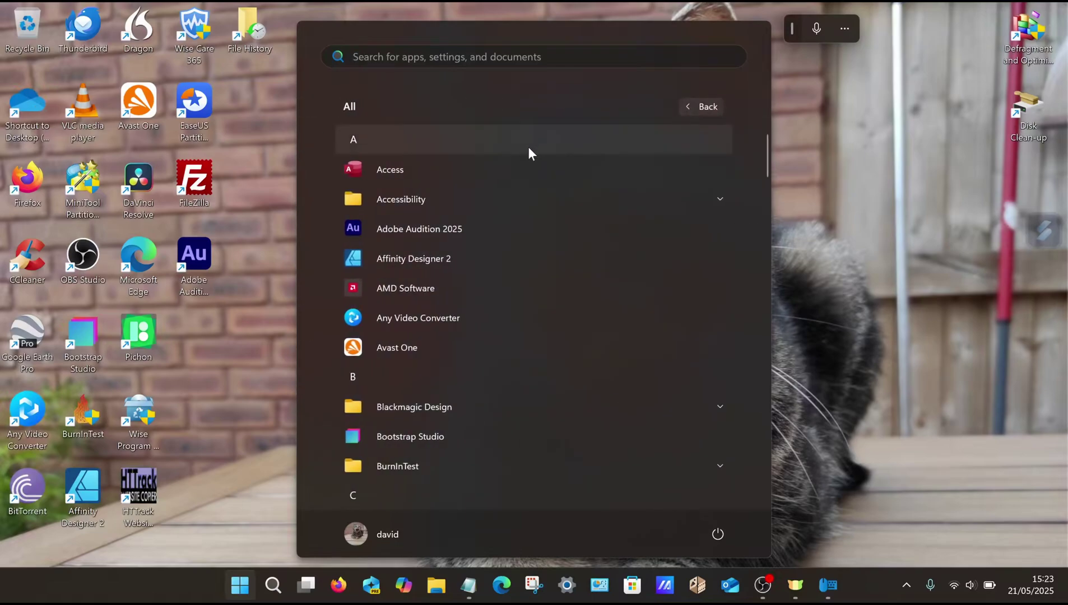
pyautogui.click(685, 107)
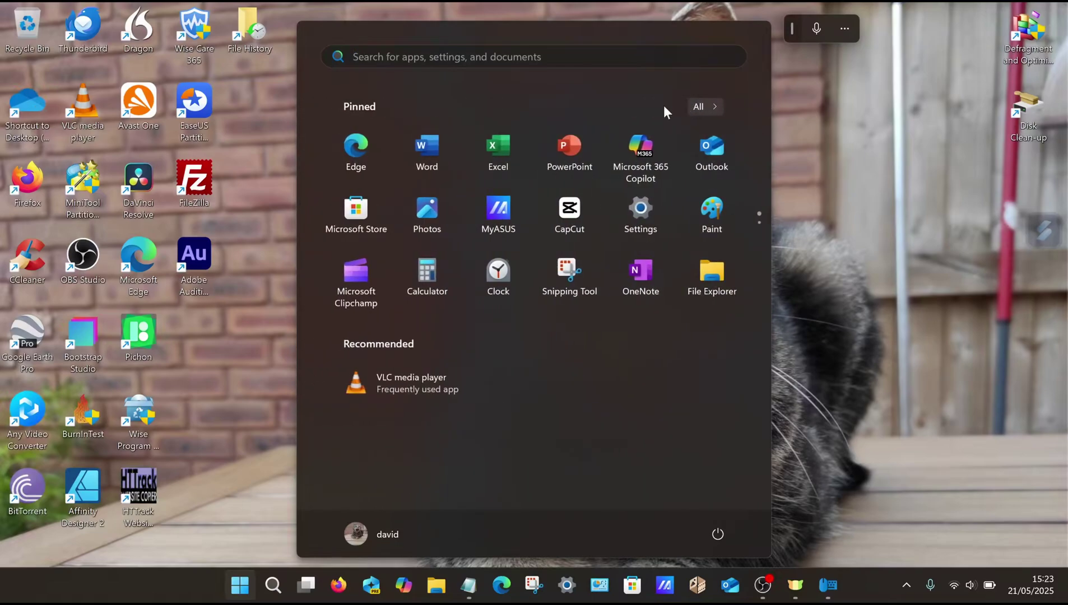
pyautogui.click(359, 199)
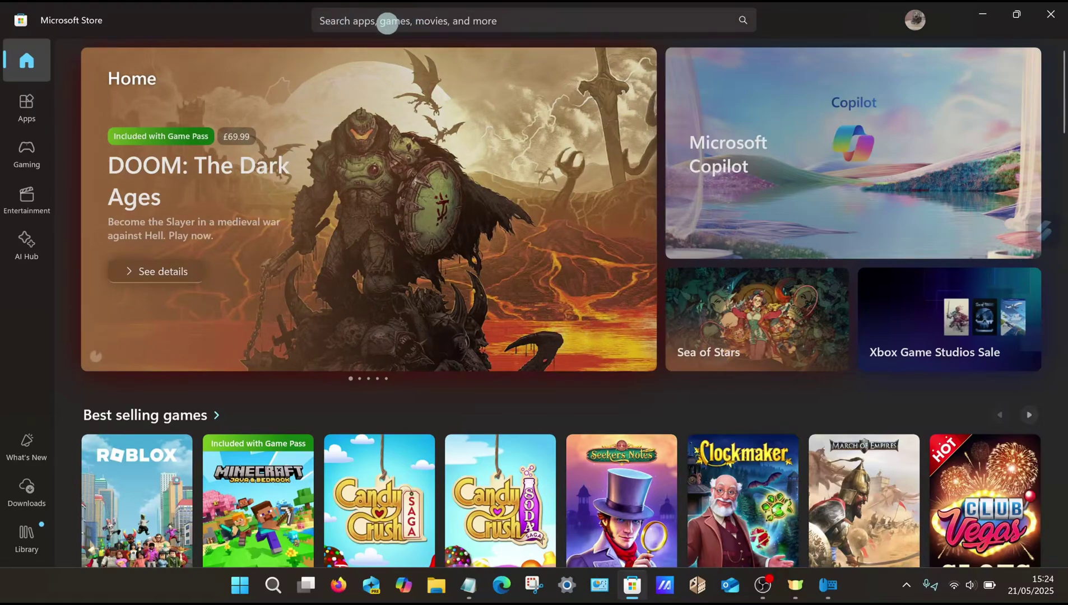
# Step: Search the Store for 'hp accessory', confirm HP Accessory Center shows Installed, and close the Store
pyautogui.click(343, 25)
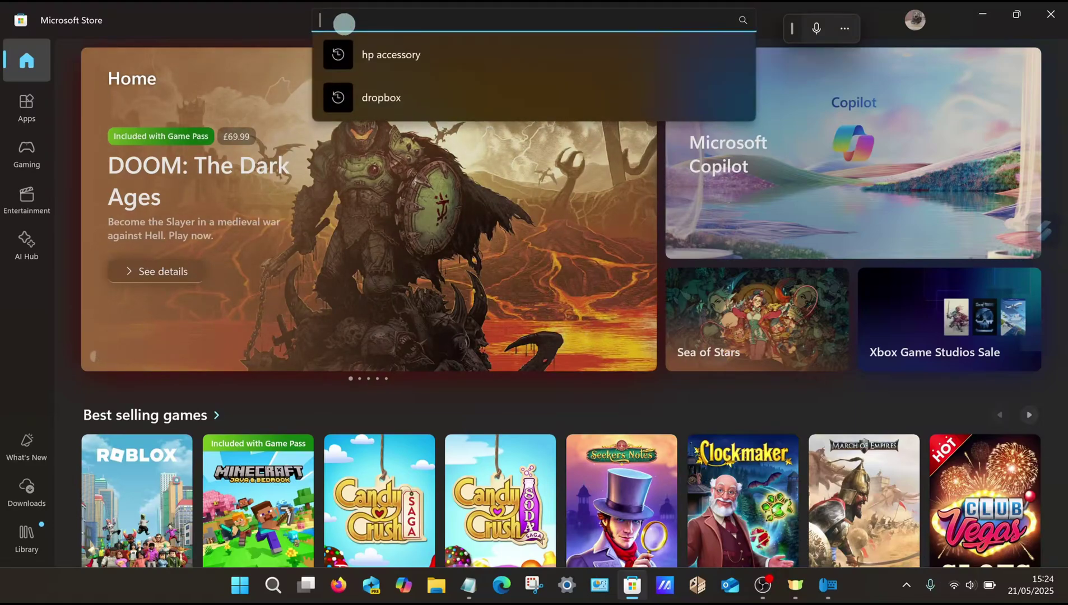
pyautogui.click(400, 53)
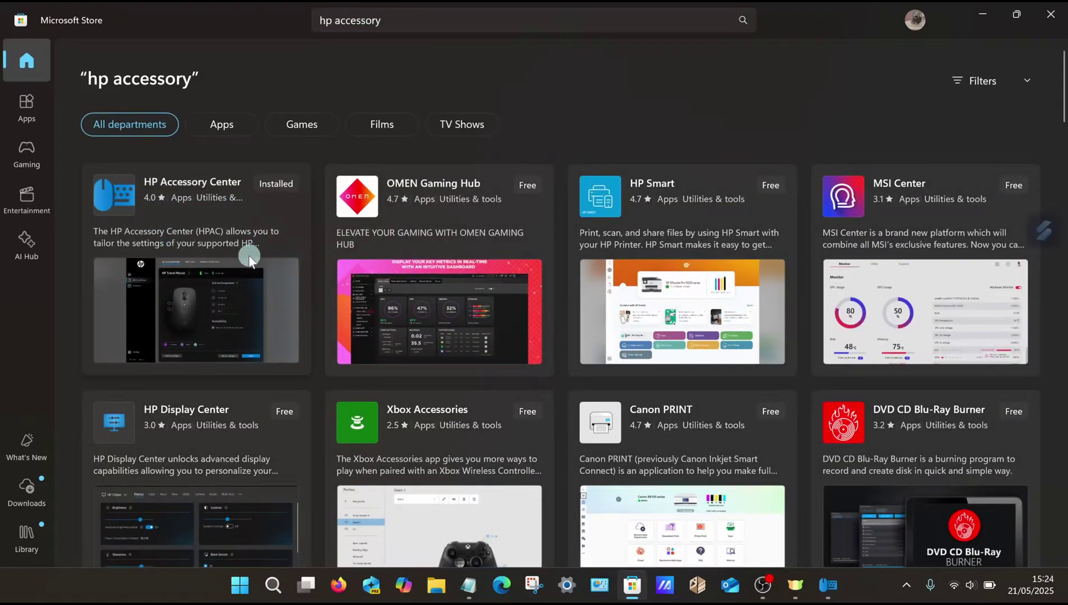
pyautogui.moveTo(198, 254)
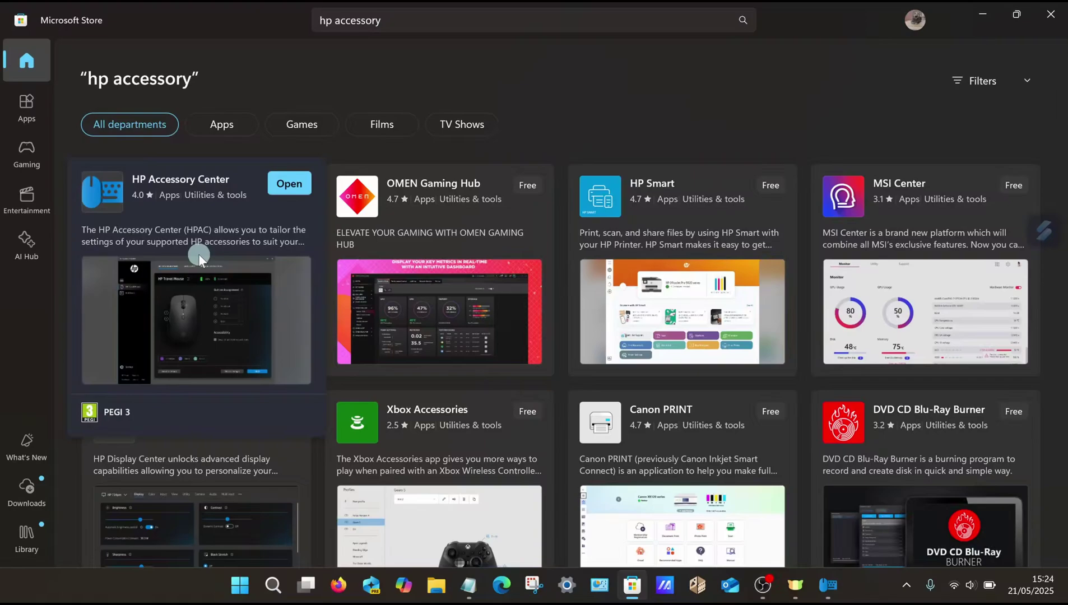
pyautogui.click(1051, 18)
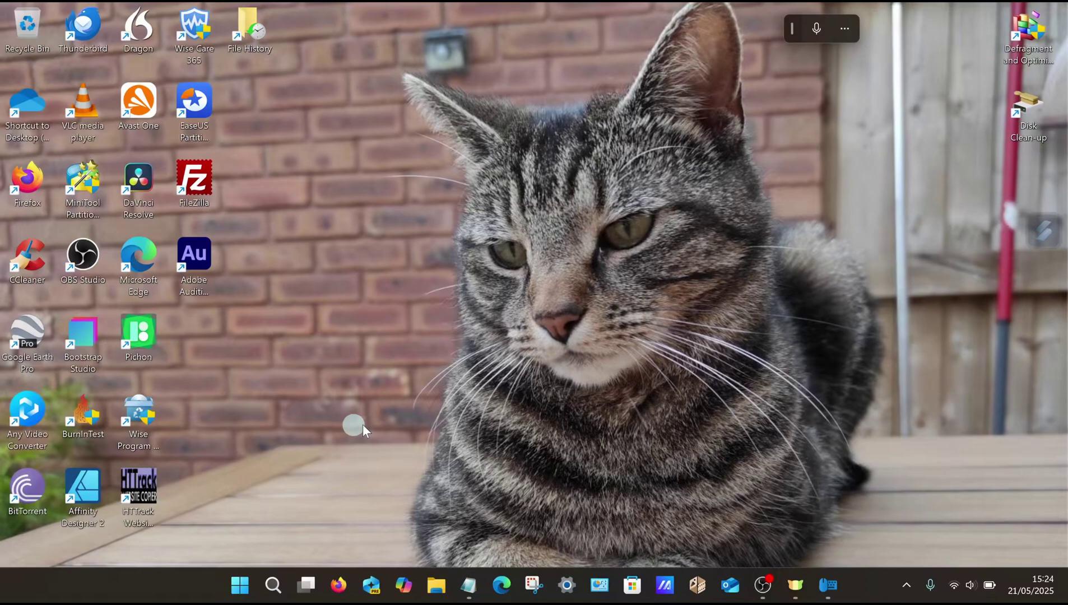
# Step: Scroll the Start menu's All apps list down to HP Accessory Center under H
pyautogui.click(241, 584)
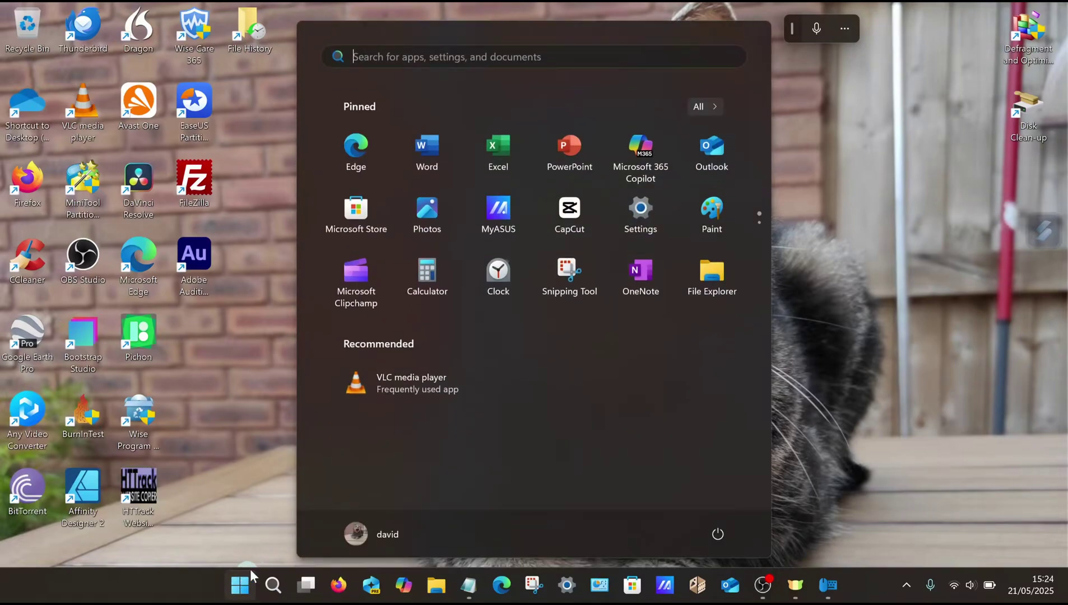
pyautogui.click(705, 107)
pyautogui.scroll(-5, 526, 263)
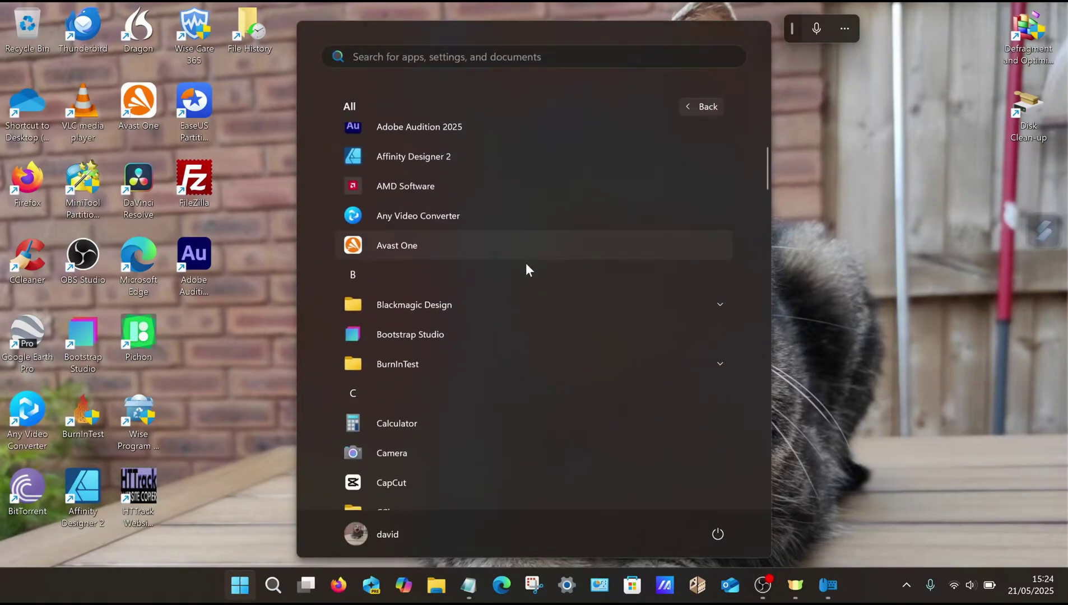
pyautogui.scroll(-10, 510, 277)
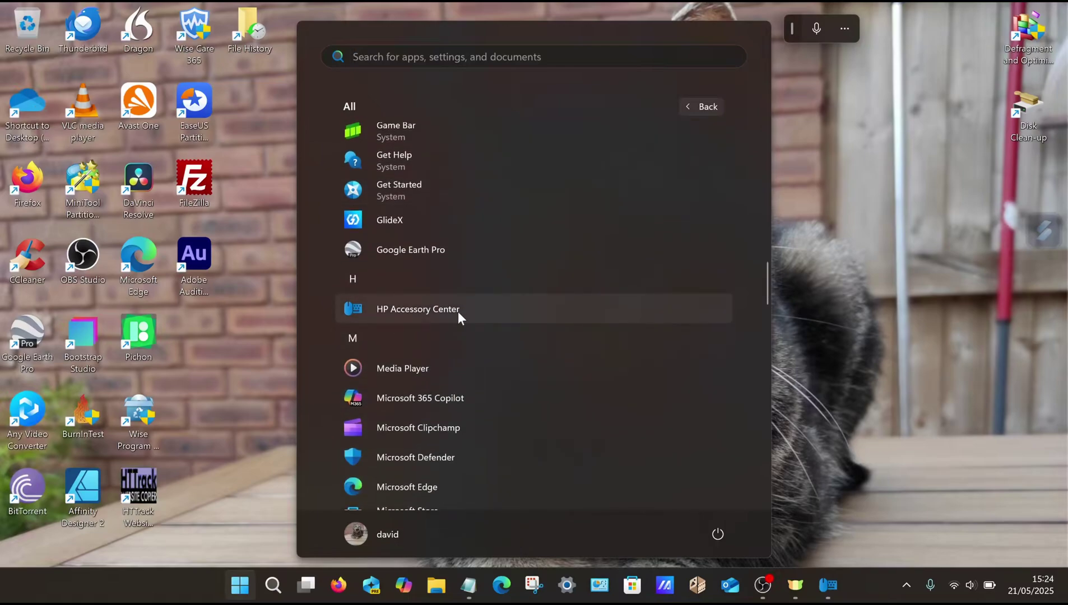
# Step: Open HP Accessory Center and add the HP 430 Multi-Device Wireless Mouse as a device
pyautogui.click(828, 588)
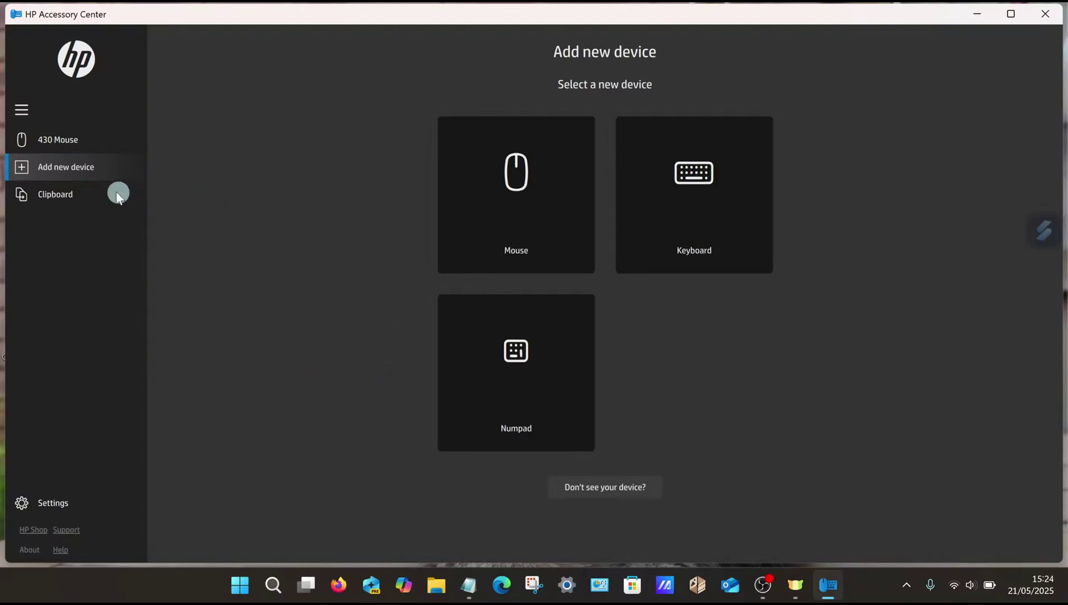
pyautogui.click(489, 186)
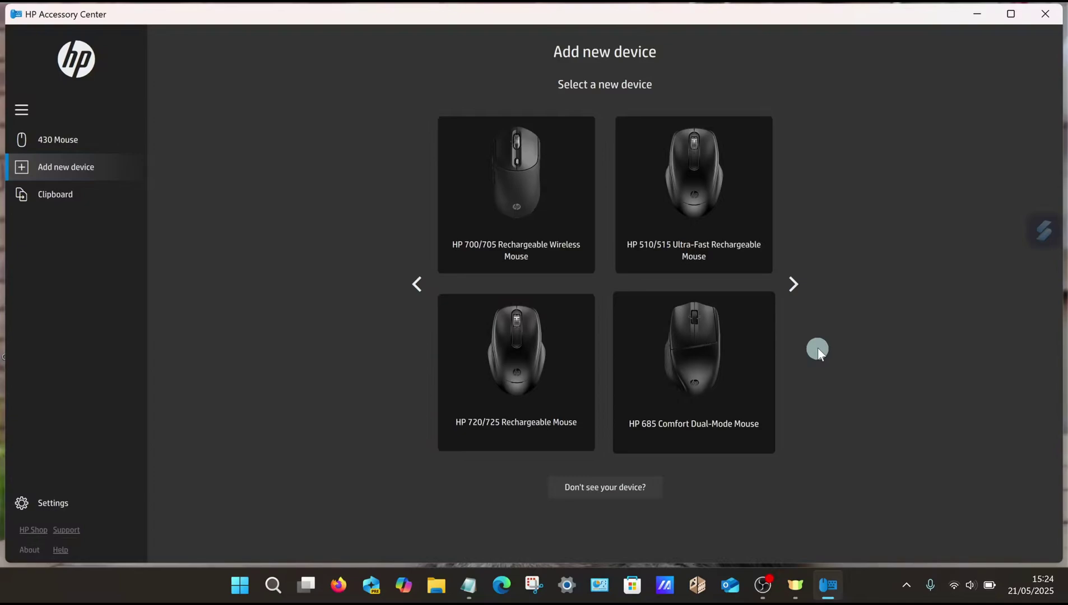
pyautogui.click(795, 281)
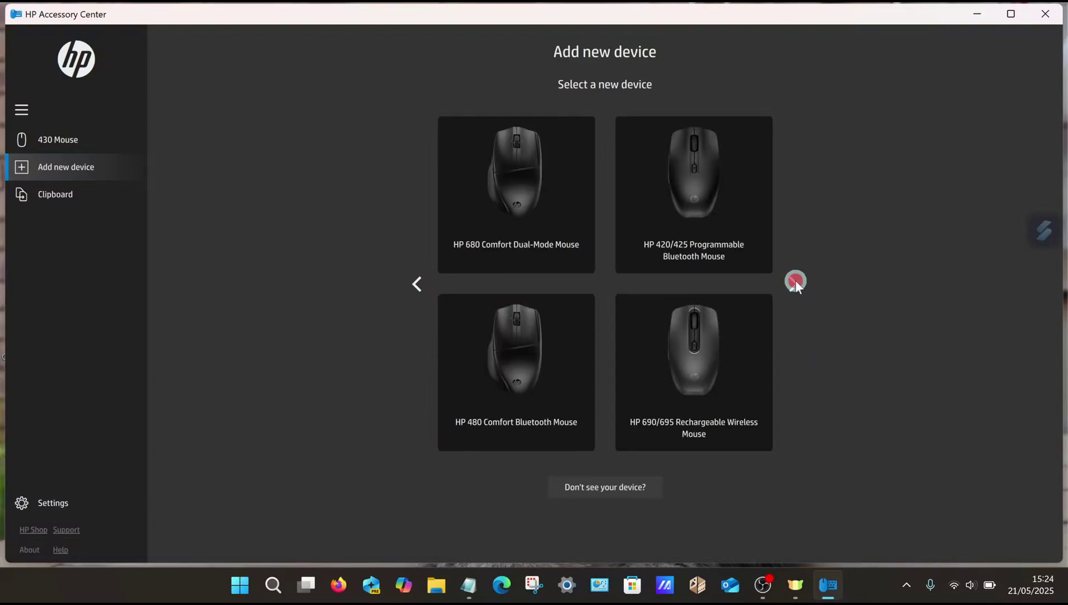
pyautogui.click(796, 282)
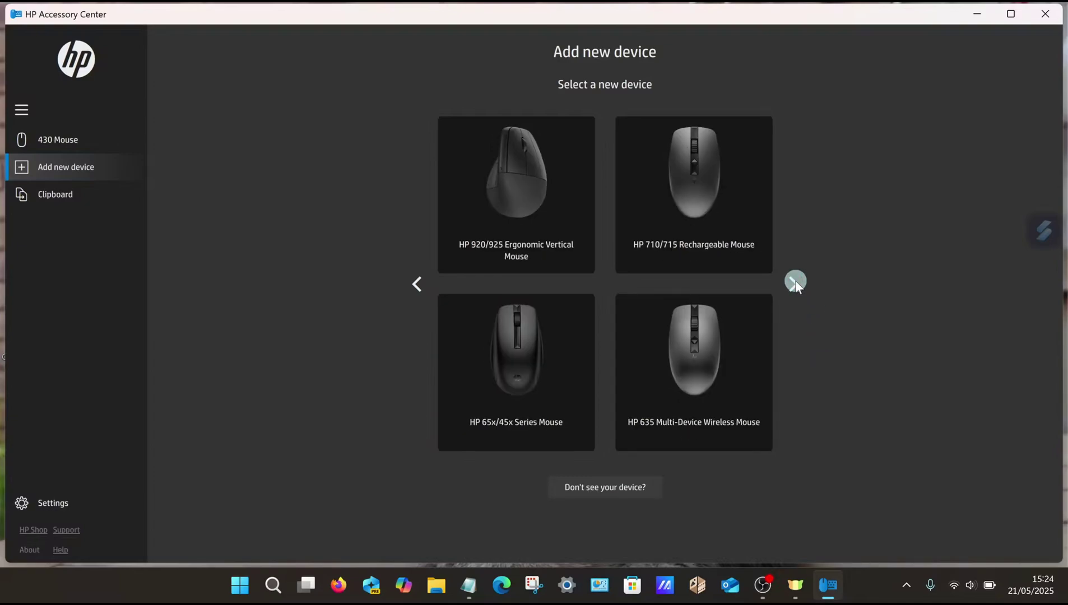
pyautogui.click(796, 281)
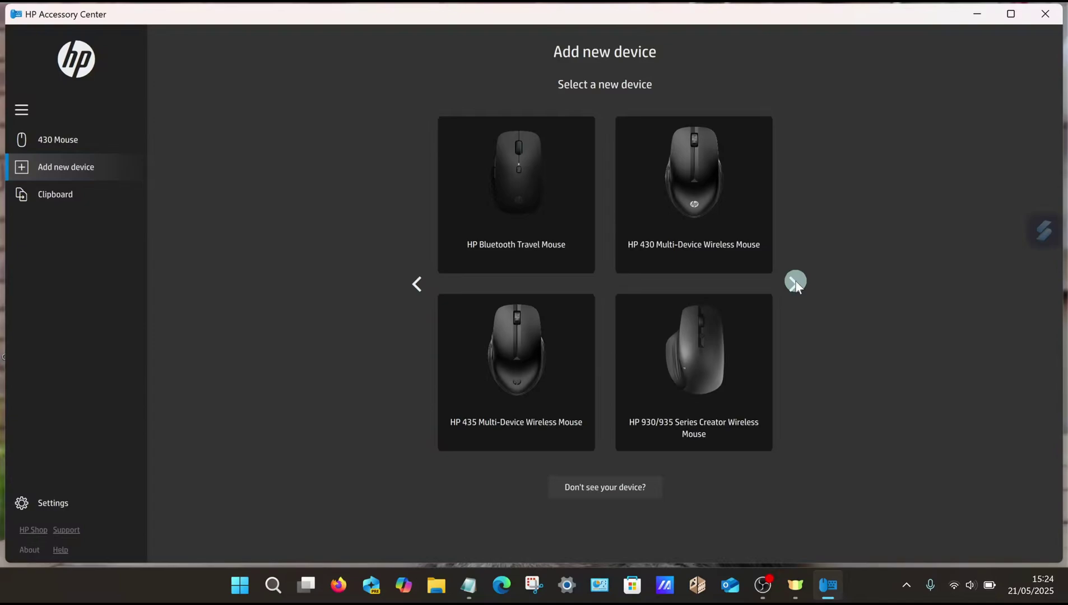
pyautogui.click(684, 203)
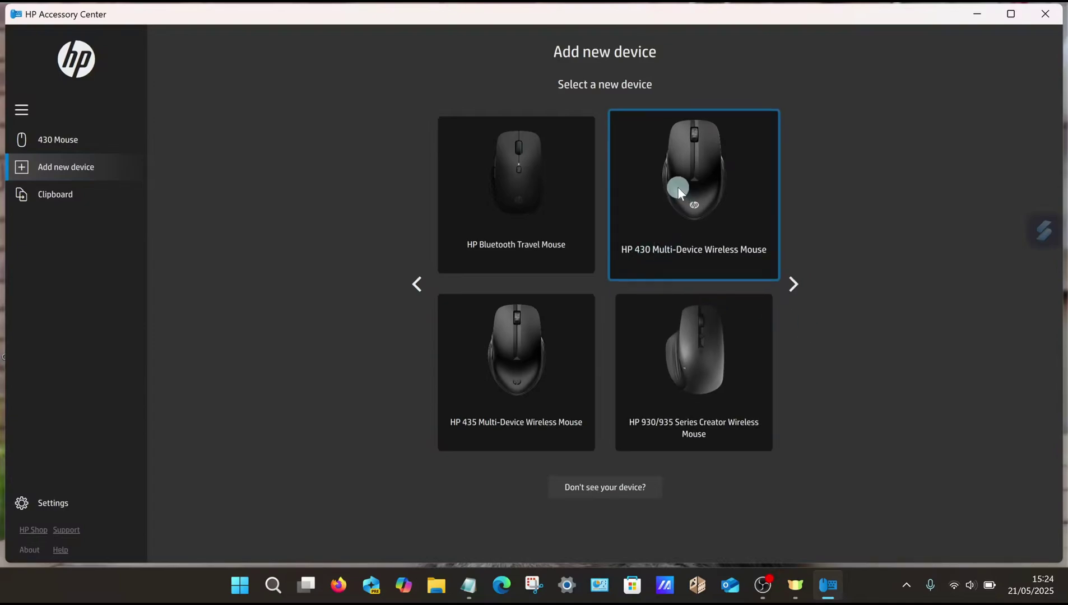
pyautogui.click(677, 187)
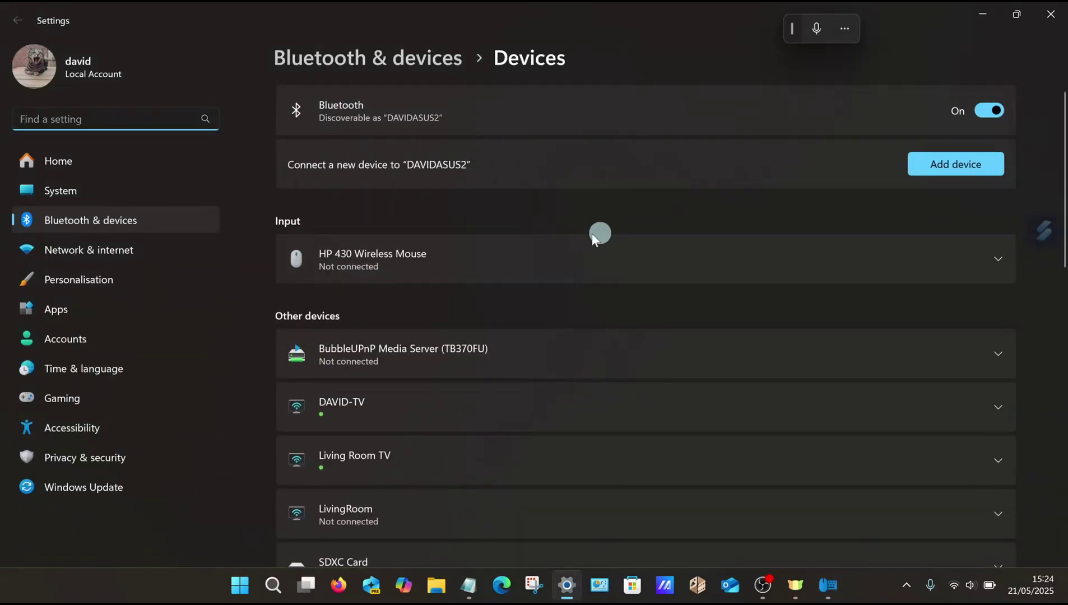
pyautogui.click(1048, 14)
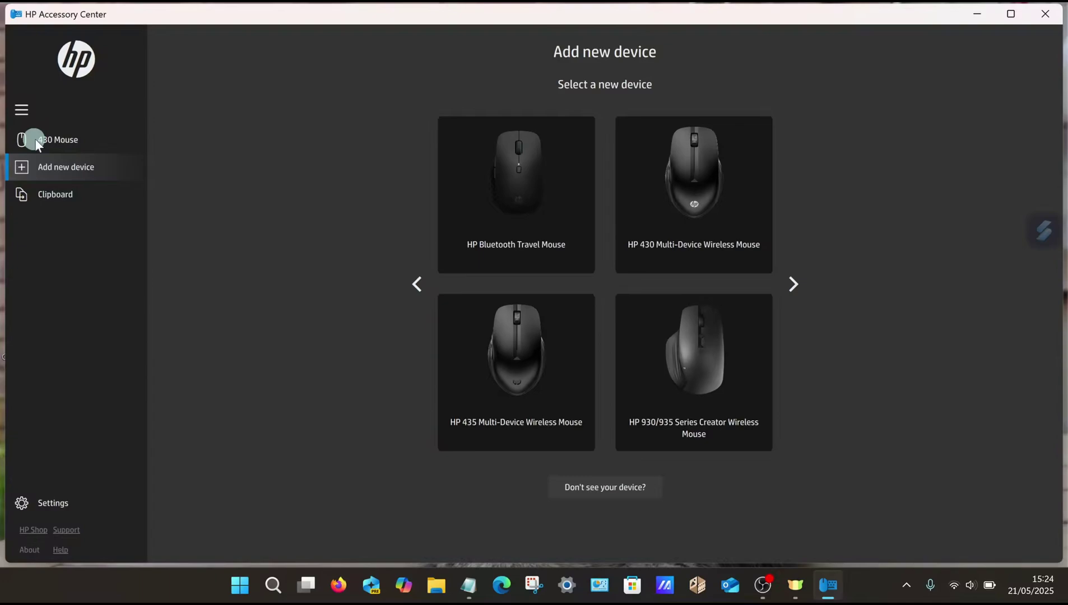
# Step: Open the 430 Mouse's button settings and bring up all assignment options for button 3 (Forward)
pyautogui.click(53, 137)
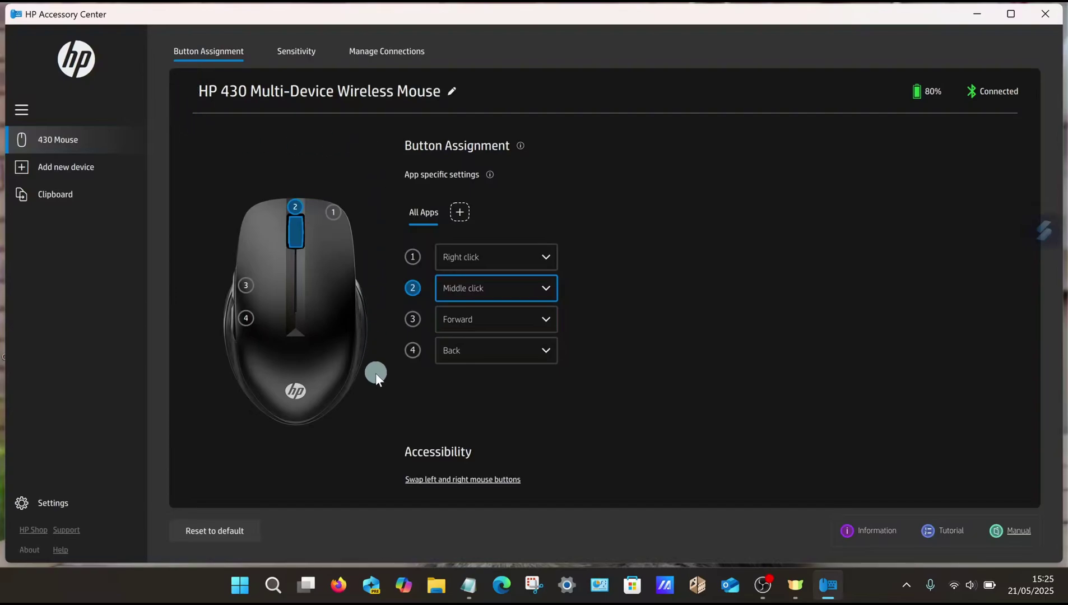
pyautogui.click(331, 210)
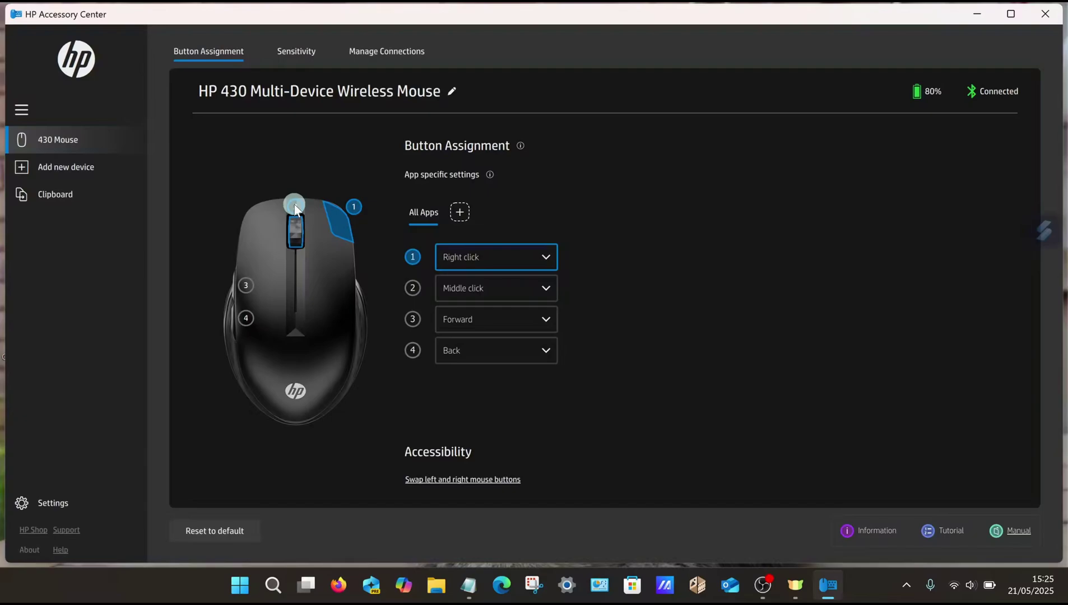
pyautogui.click(295, 208)
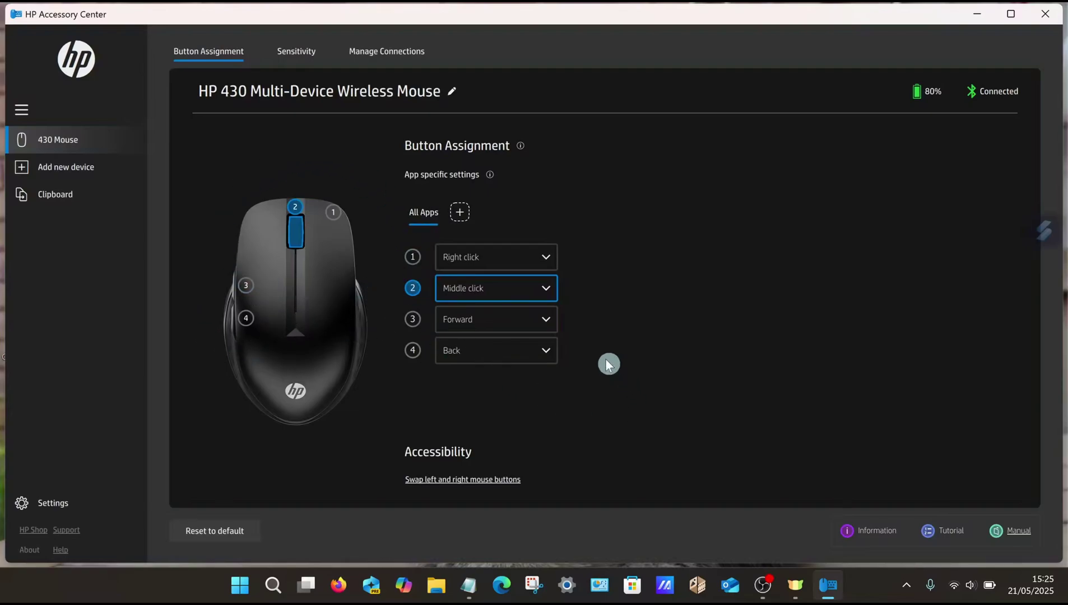
pyautogui.click(547, 321)
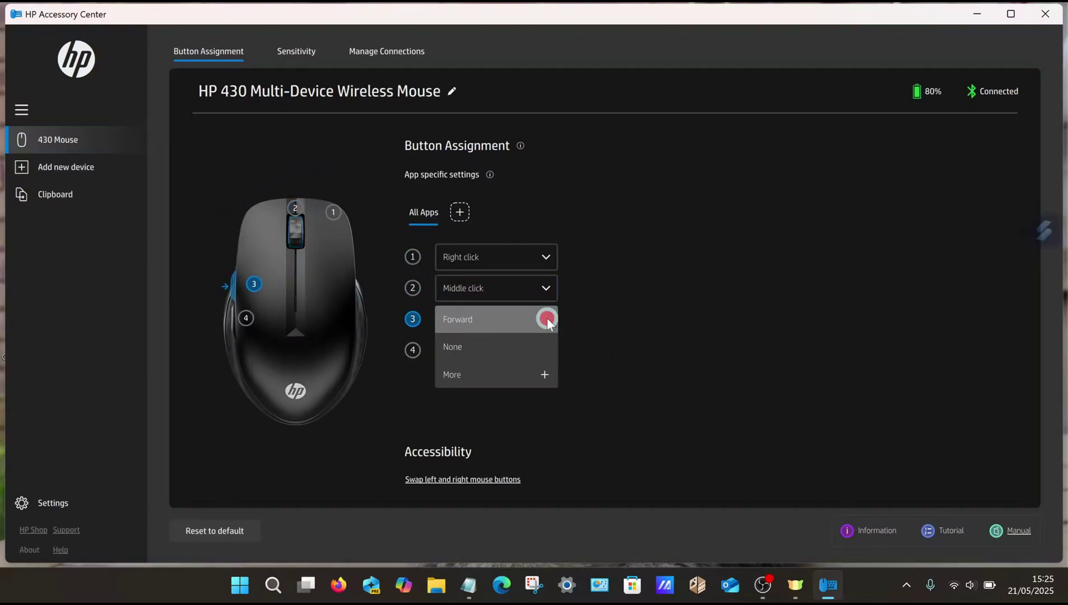
pyautogui.click(527, 368)
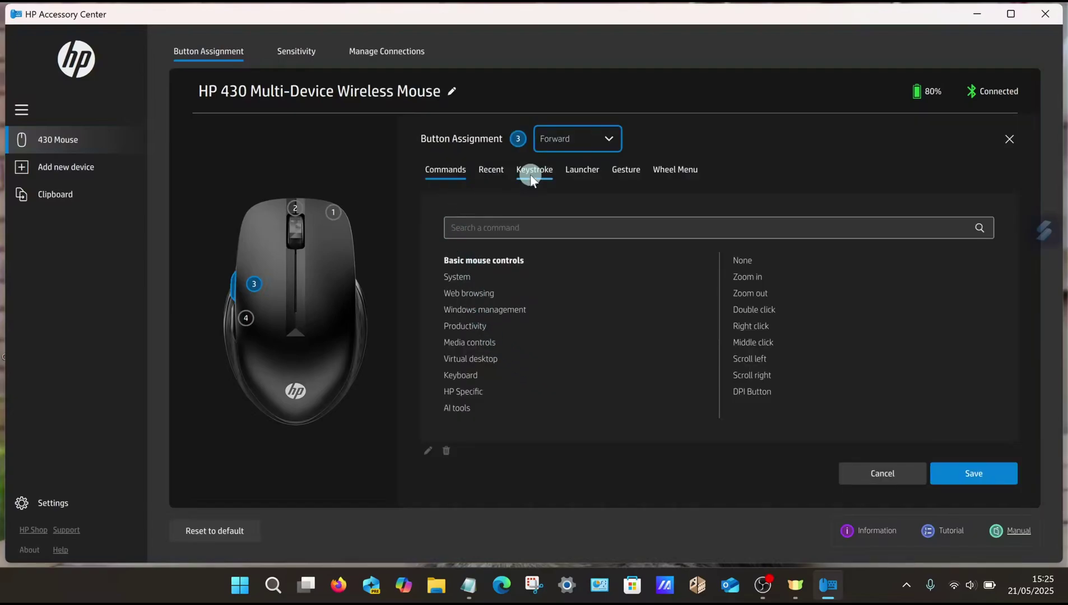
# Step: Assign button 3 a keystroke named '3' sending Left Shift+Enter, saving over the existing one
pyautogui.click(532, 171)
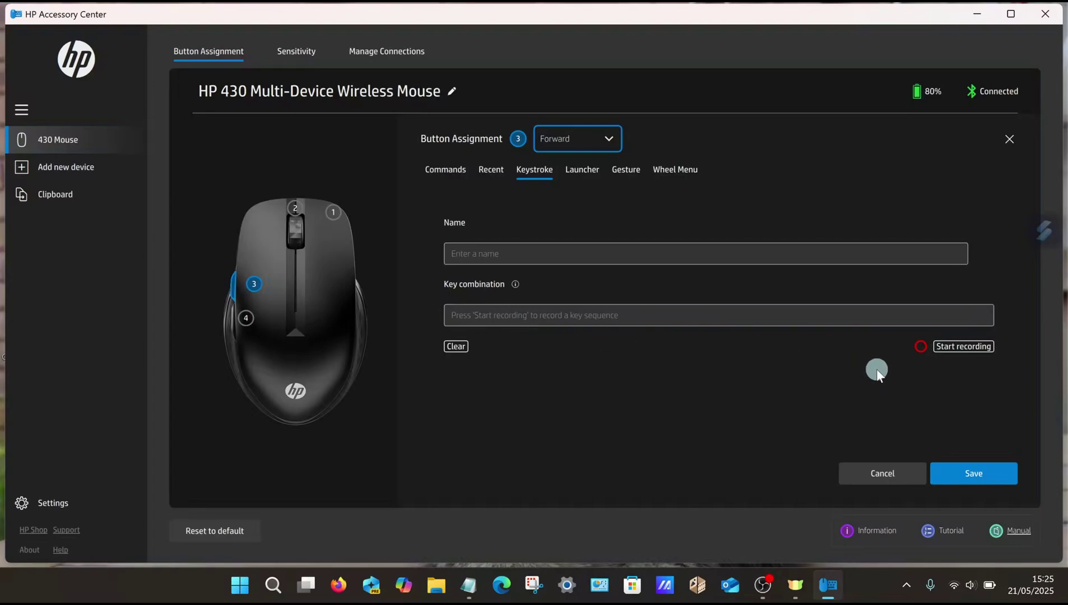
pyautogui.click(523, 256)
pyautogui.write('3')
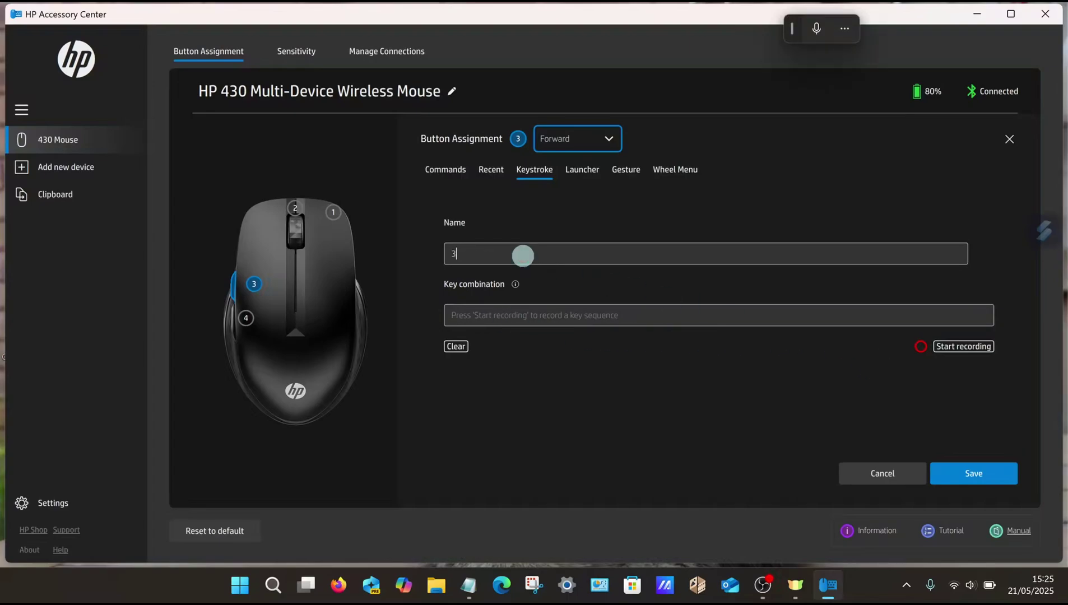
pyautogui.click(956, 347)
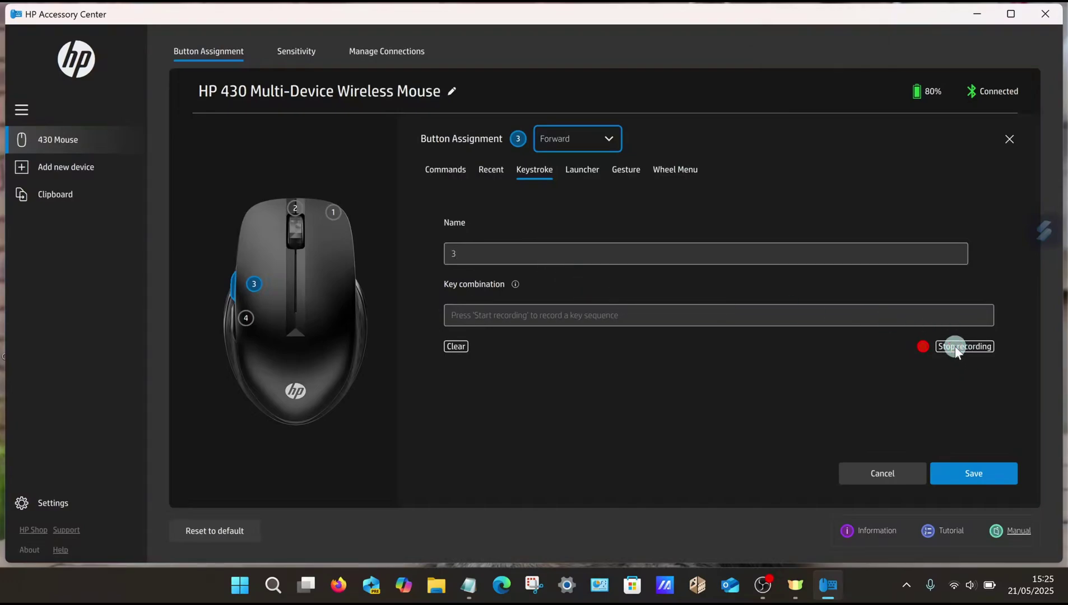
pyautogui.hotkey('shift', 'Return')
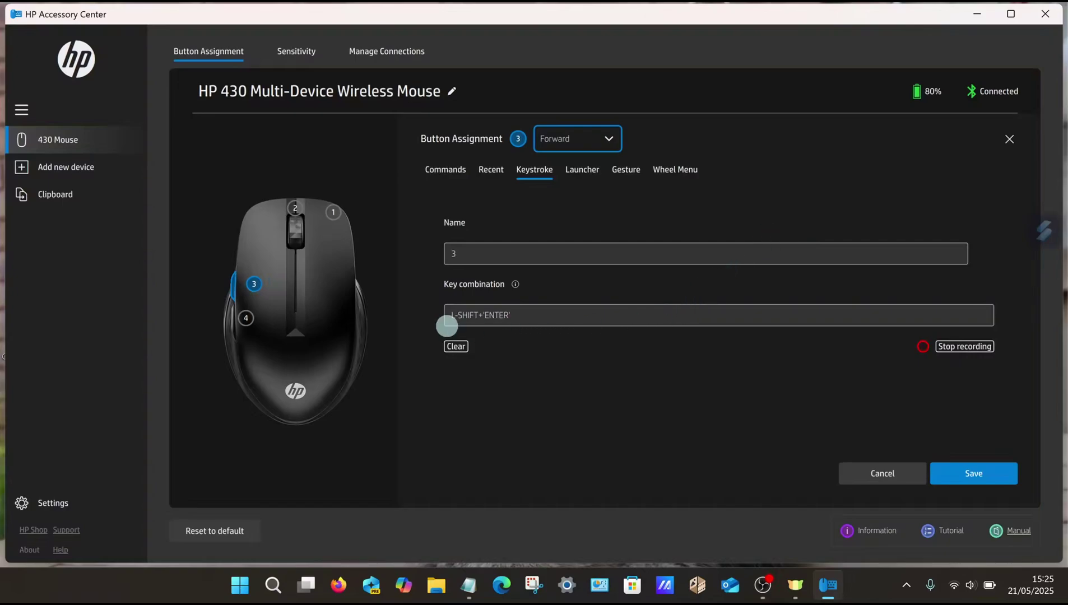
pyautogui.click(973, 472)
pyautogui.click(664, 316)
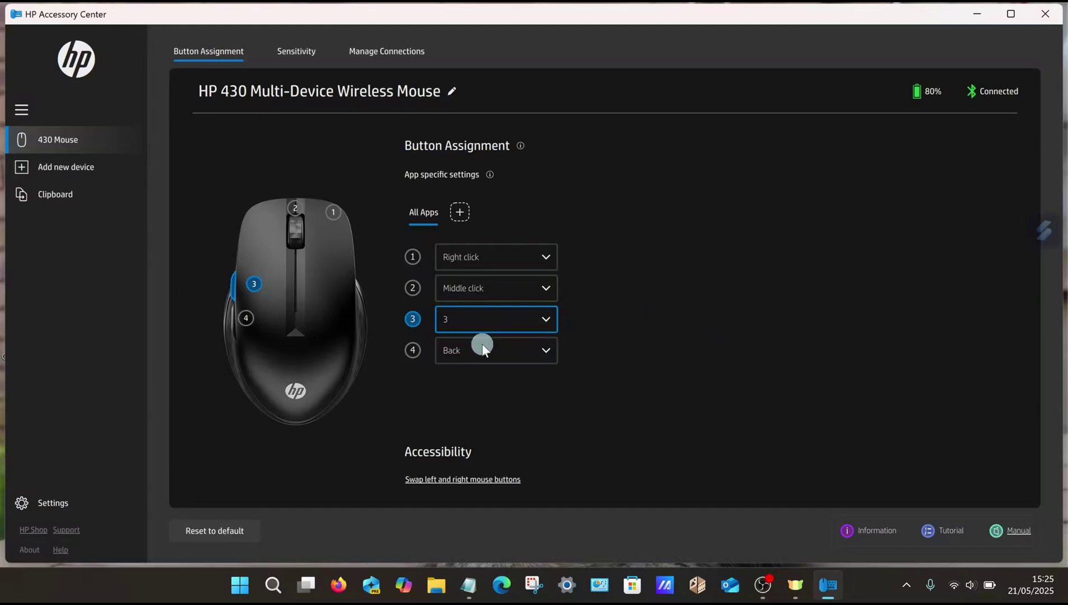
# Step: Assign button 4 a keystroke named '4' sending Backspace, saving over the existing one
pyautogui.click(540, 350)
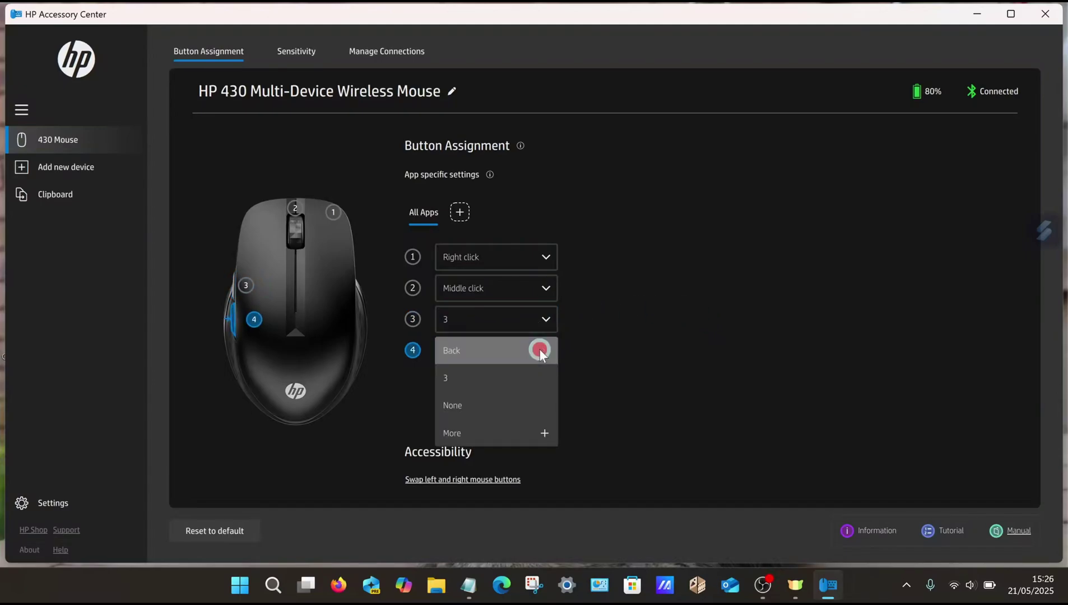
pyautogui.click(512, 429)
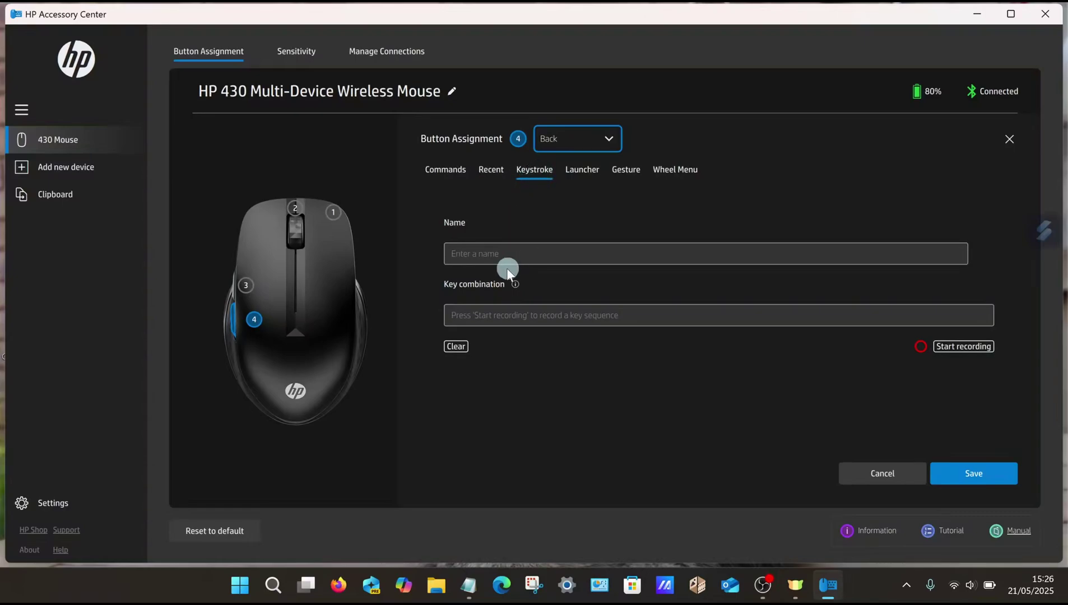
pyautogui.click(494, 254)
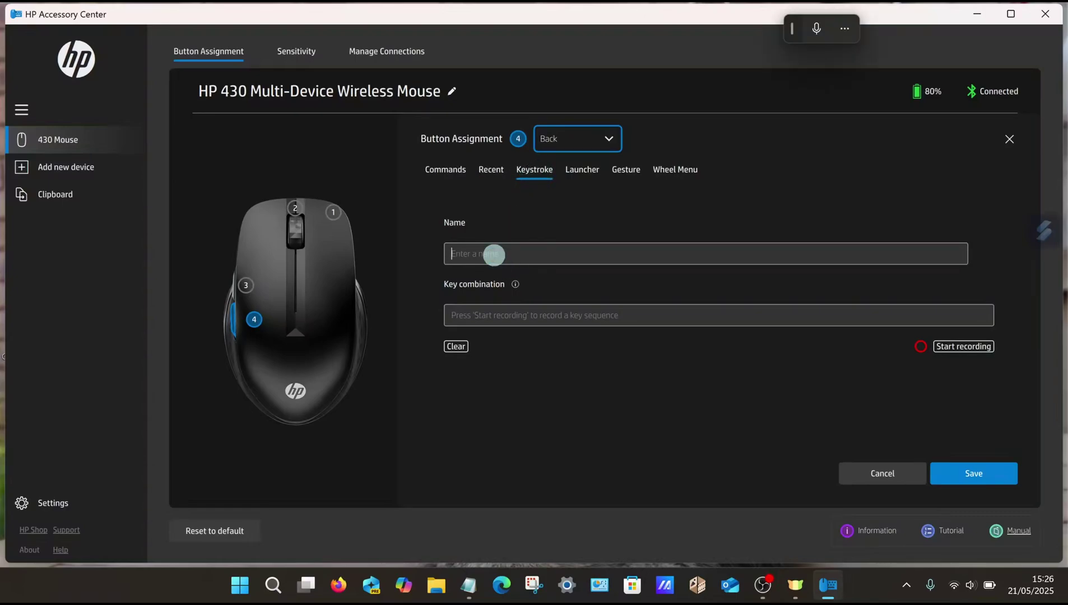
pyautogui.write('4')
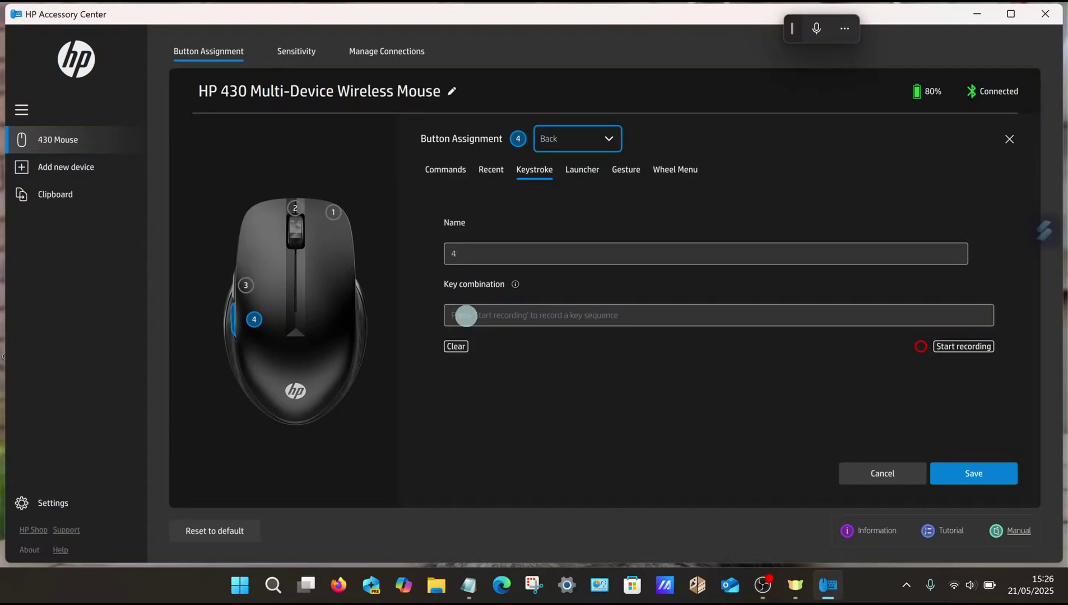
pyautogui.click(964, 347)
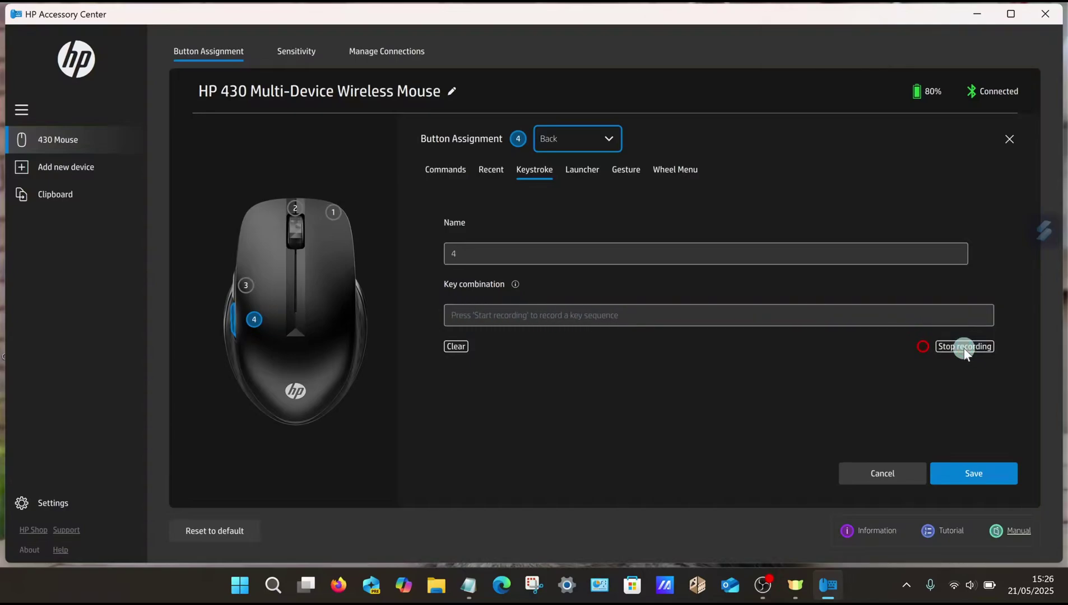
pyautogui.press('BackSpace')
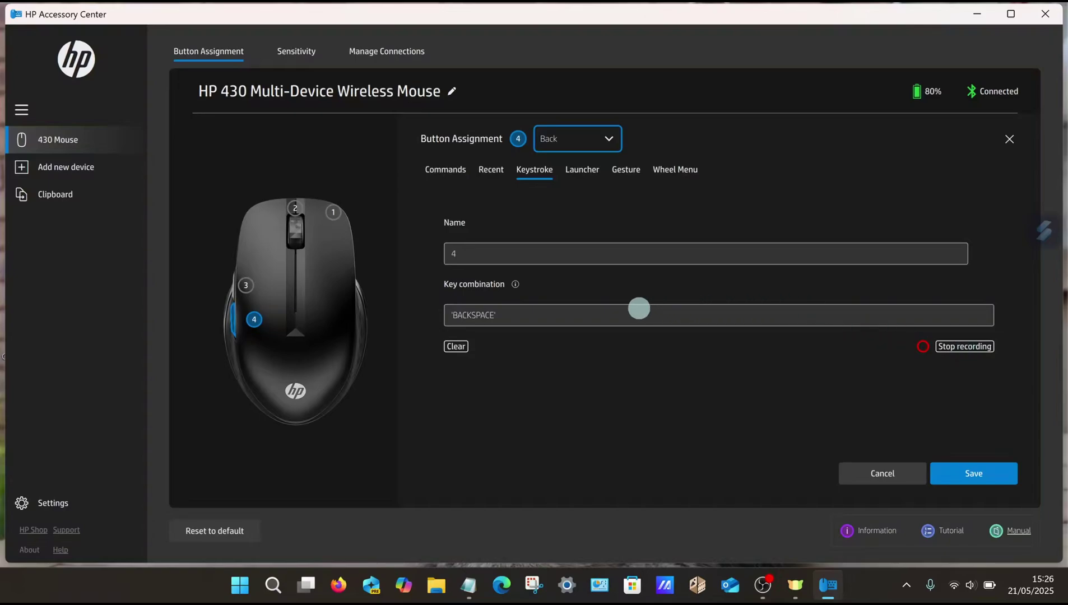
pyautogui.click(961, 468)
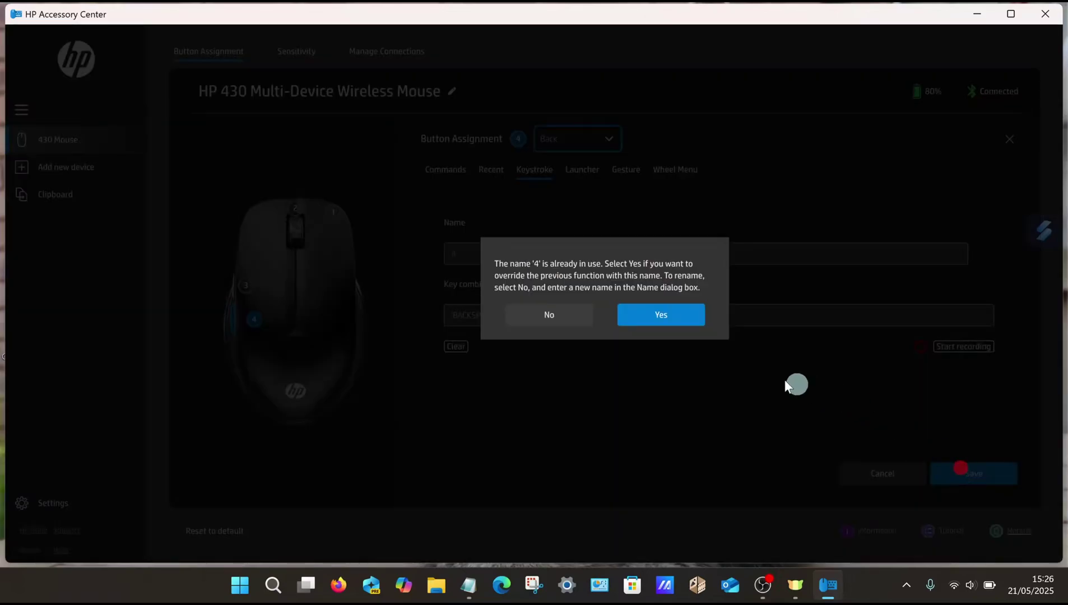
pyautogui.click(654, 310)
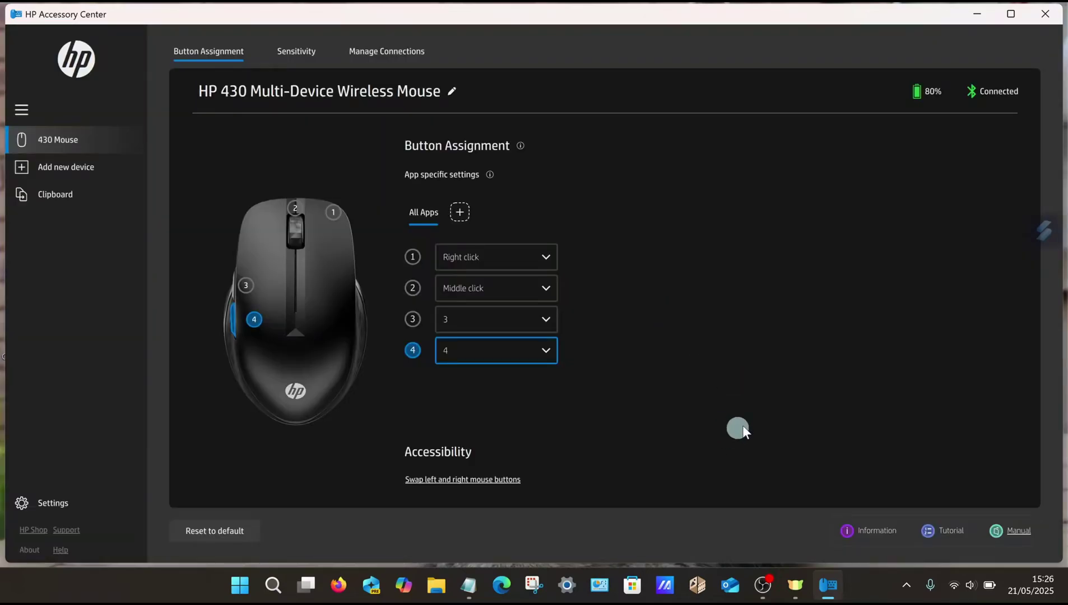
# Step: Minimize HP Accessory Center and type test text 'grggfgesrgergrbgbgtgtrbhrhtrh' into Notepad
pyautogui.click(977, 14)
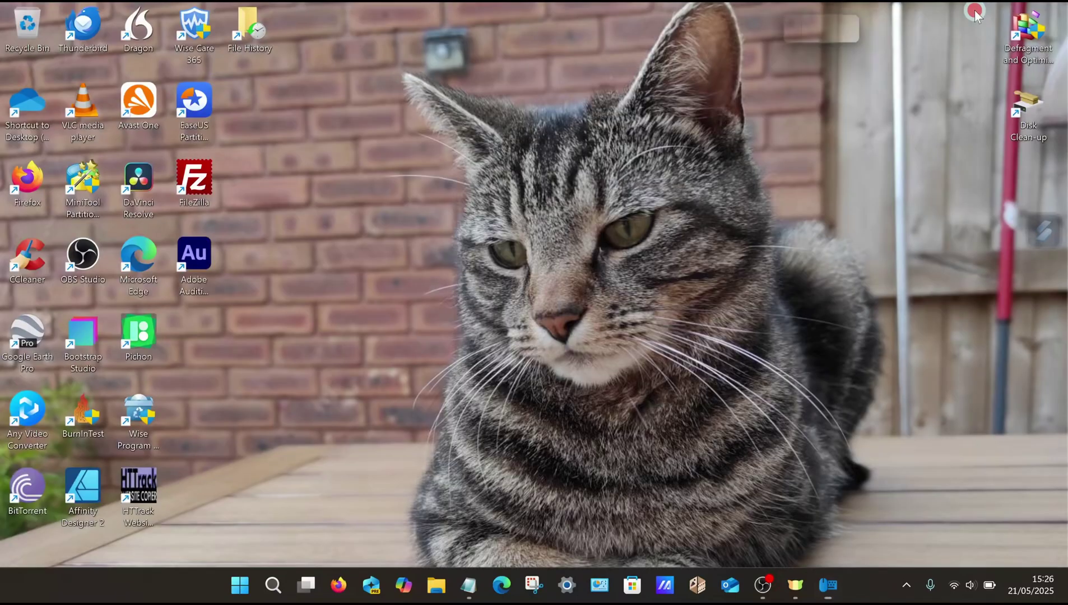
pyautogui.click(471, 586)
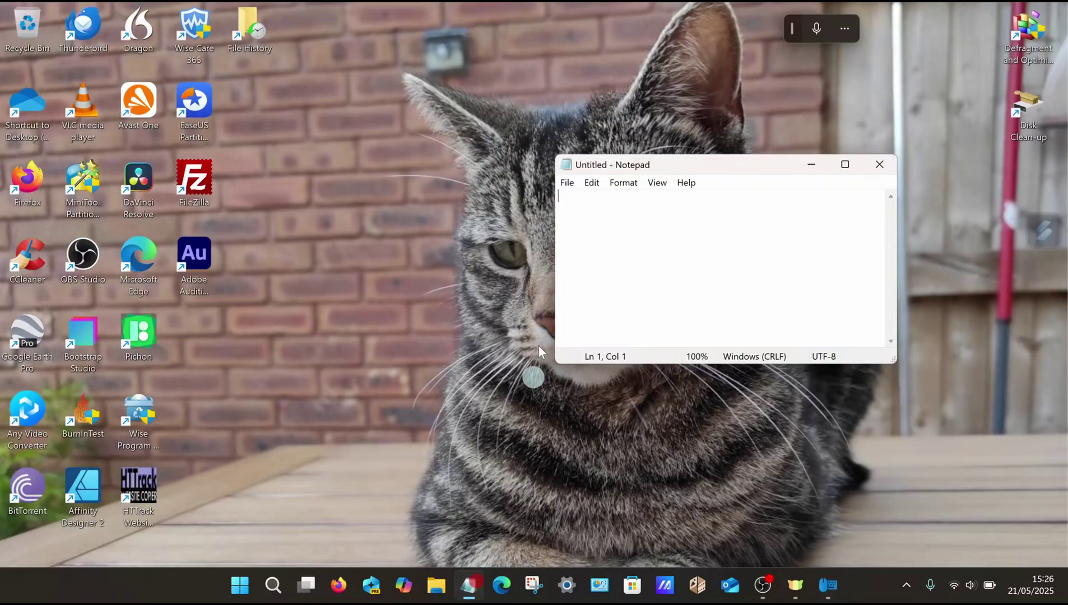
pyautogui.write('grggfgesrgergrbg')
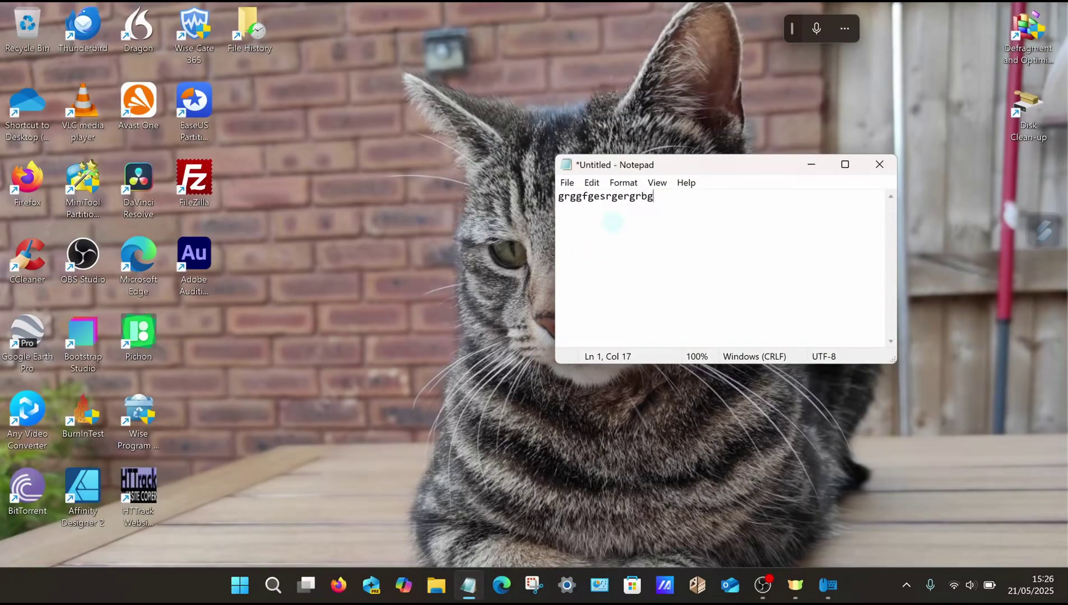
pyautogui.write('bgtgtrbhrhtrh')
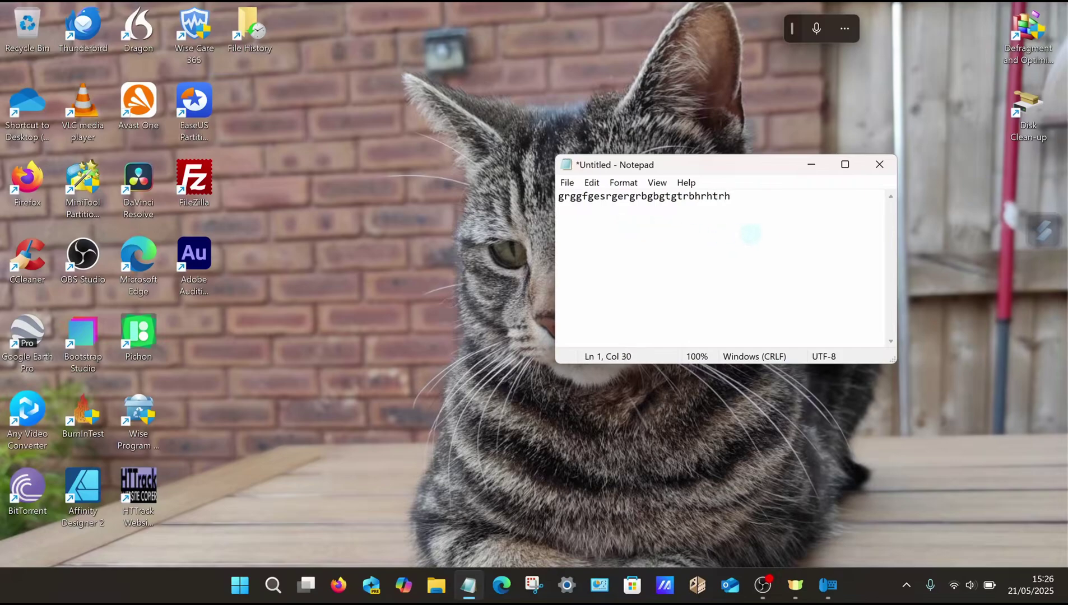